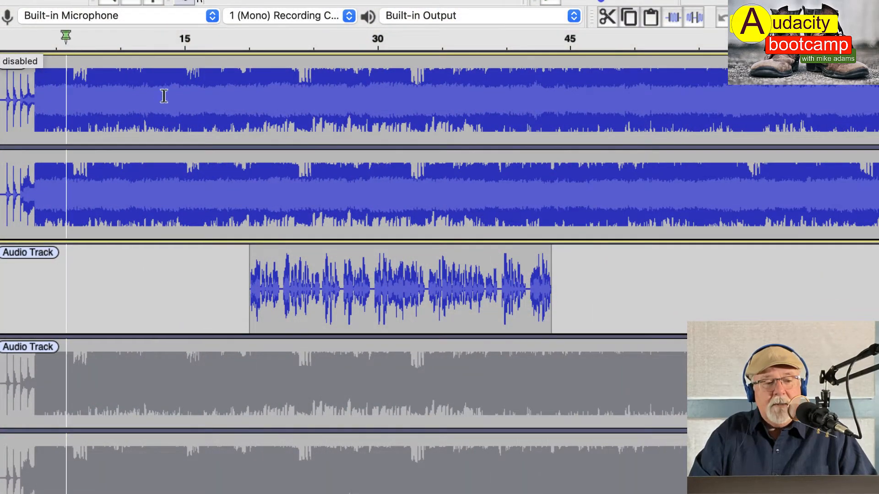
# Step: Play the project from about 19 seconds in the Hills track to hear the unducked music against the voice
pyautogui.click(234, 93)
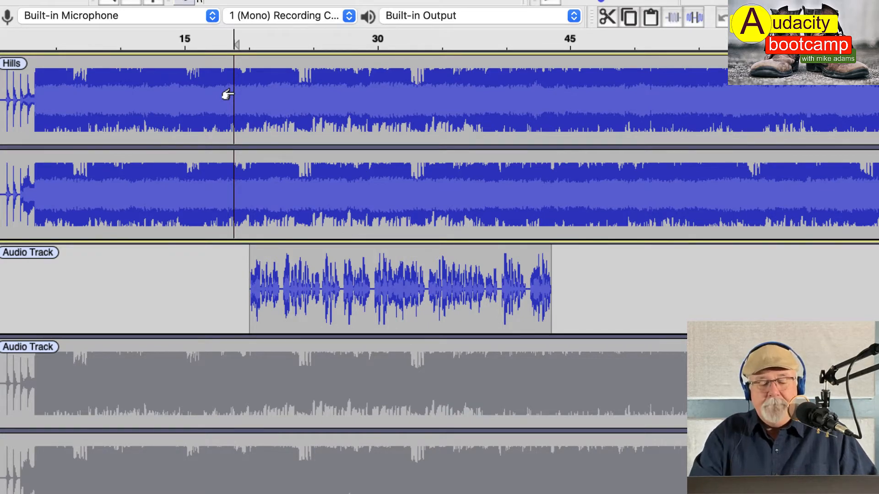
pyautogui.press('space')
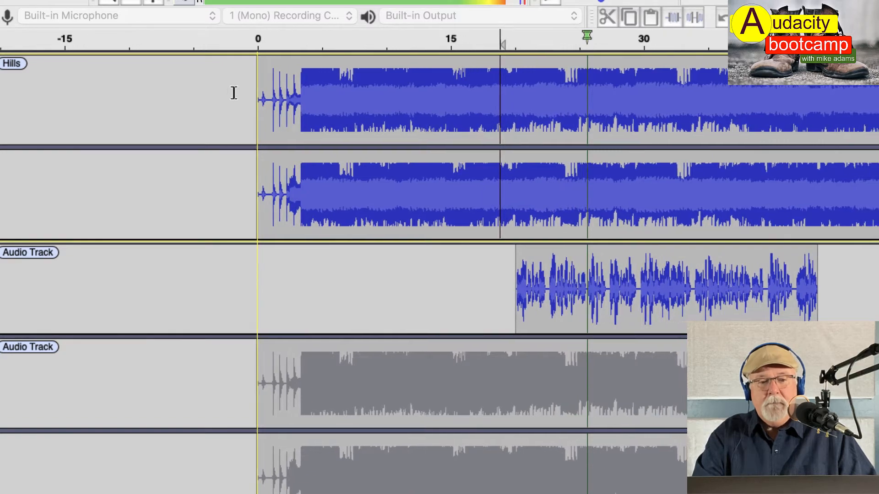
pyautogui.press('space')
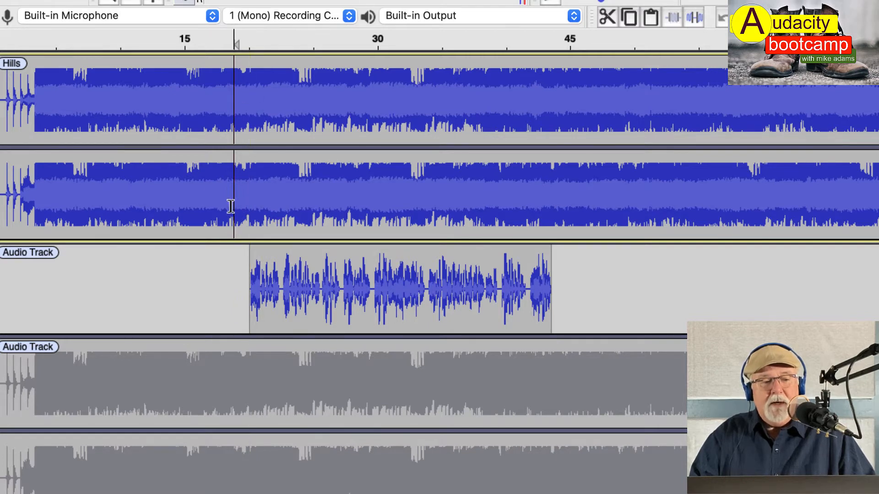
# Step: Select the Hills music from about 19 to 45 seconds and apply Auto Duck with a -12 dB duck amount and 0.5-second outer fades
pyautogui.moveTo(231, 206); pyautogui.dragTo(573, 201)
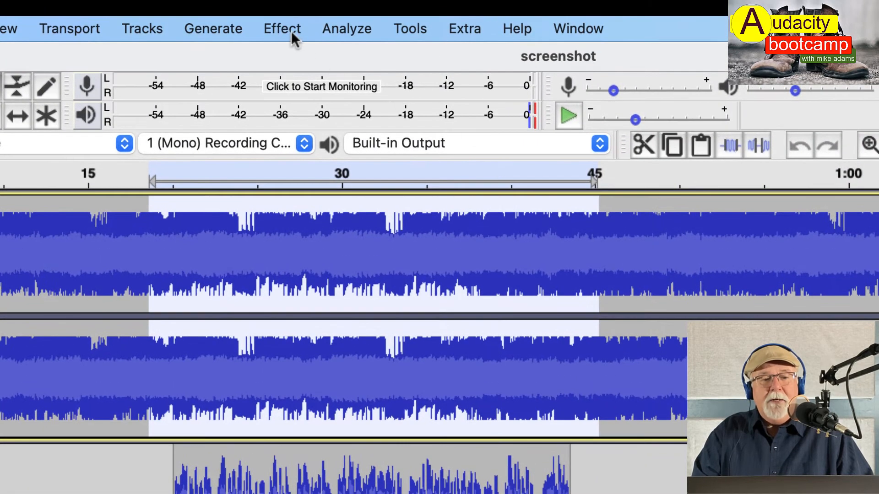
pyautogui.click(291, 31)
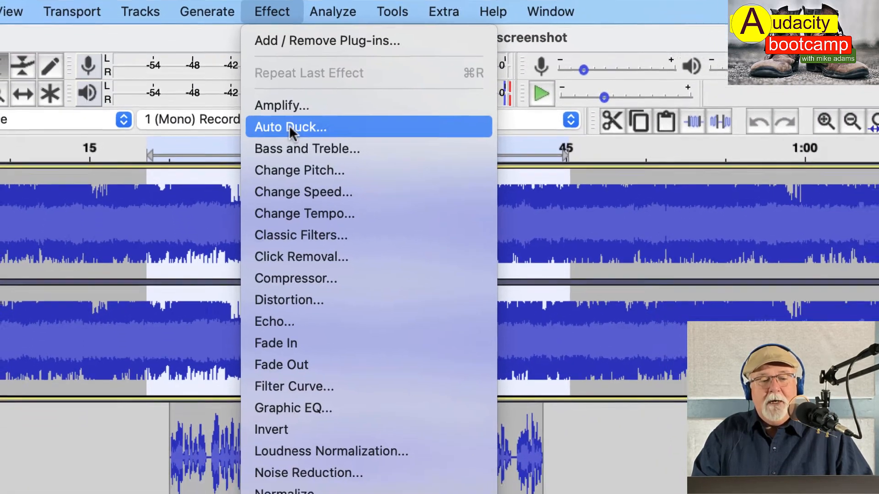
pyautogui.click(300, 151)
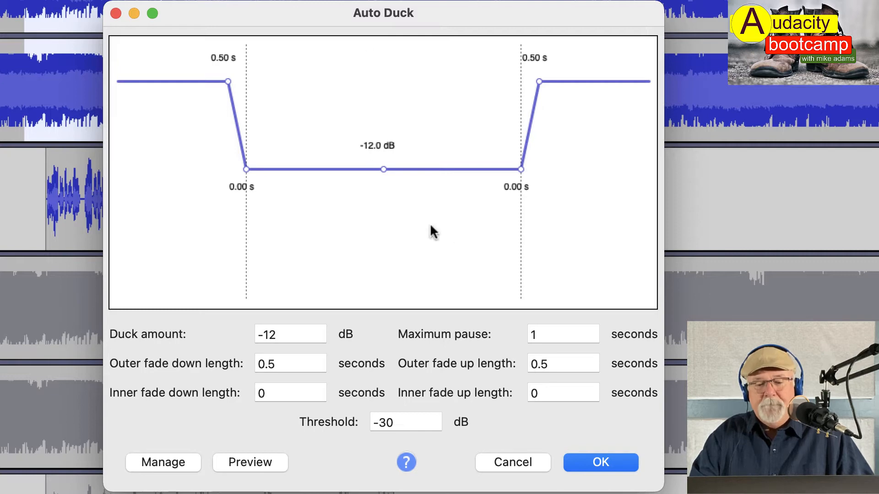
pyautogui.click(606, 463)
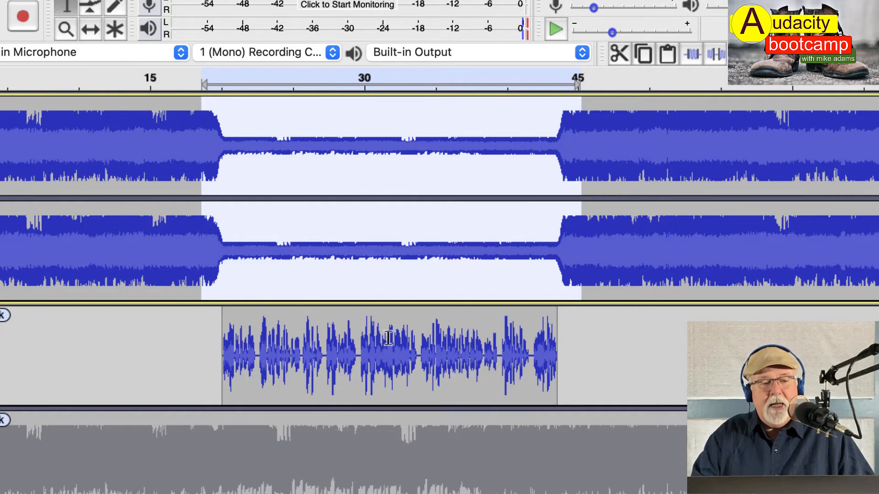
# Step: Play from about 17 seconds, before the ducked section, through the end of the voice to hear the ducking
pyautogui.click(175, 237)
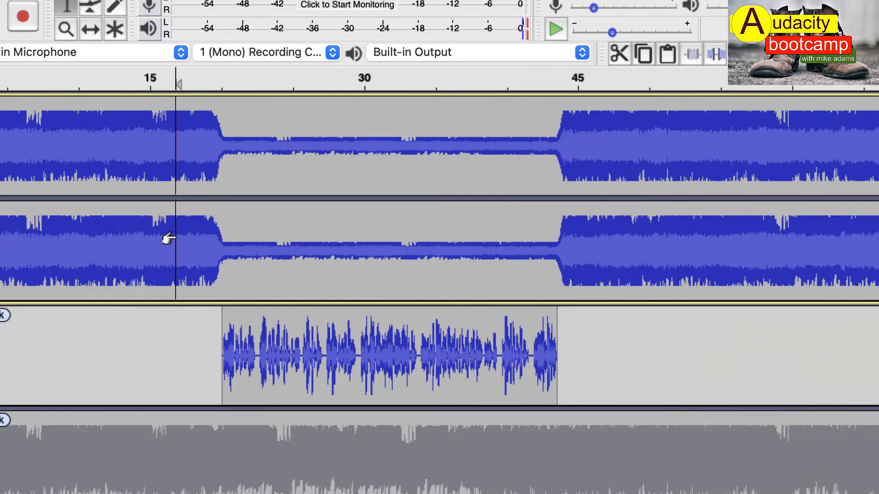
pyautogui.press('space')
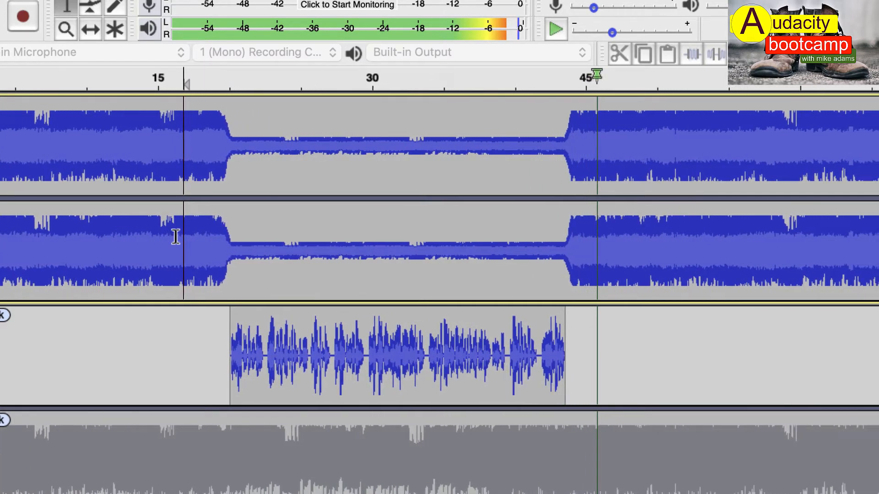
pyautogui.press('space')
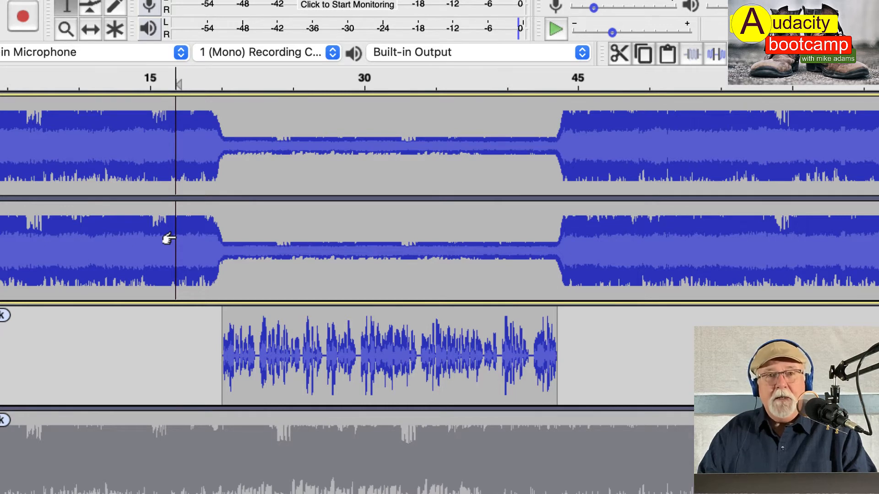
# Step: Undo the Auto Duck and reapply it to the same selection with a -18 dB duck amount and 1-second outer fade down and up lengths
pyautogui.press('super+z')
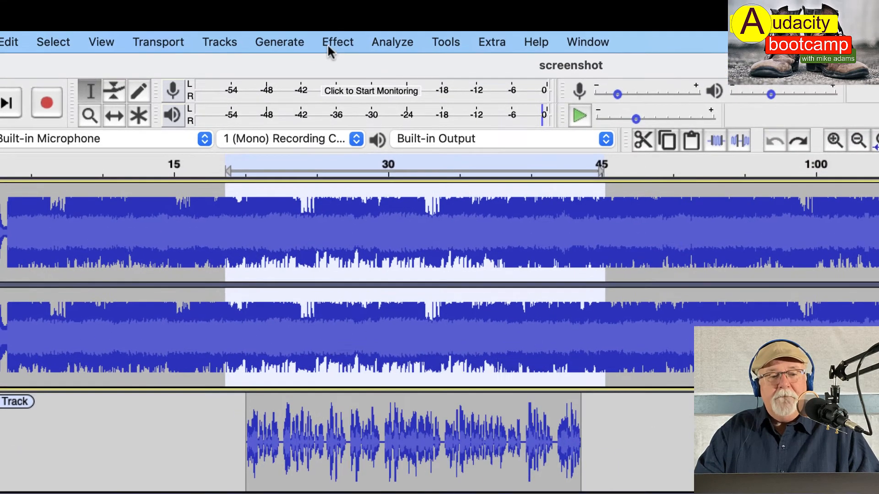
pyautogui.click(329, 42)
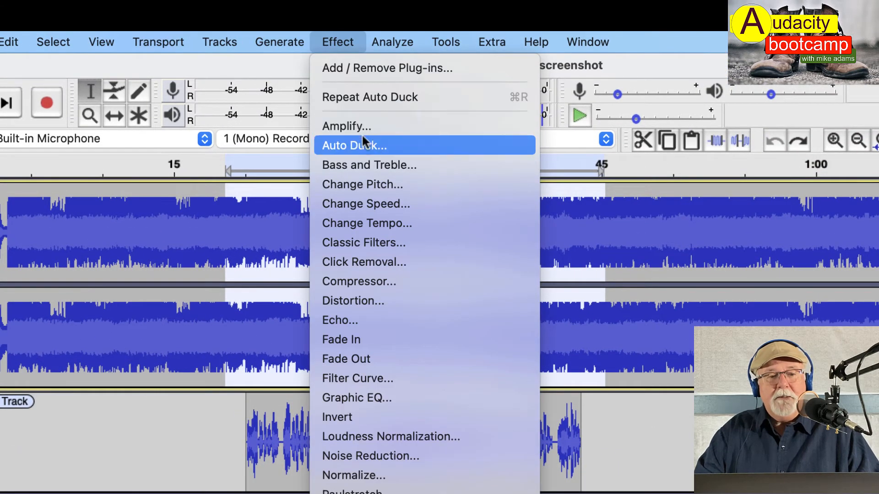
pyautogui.click(364, 146)
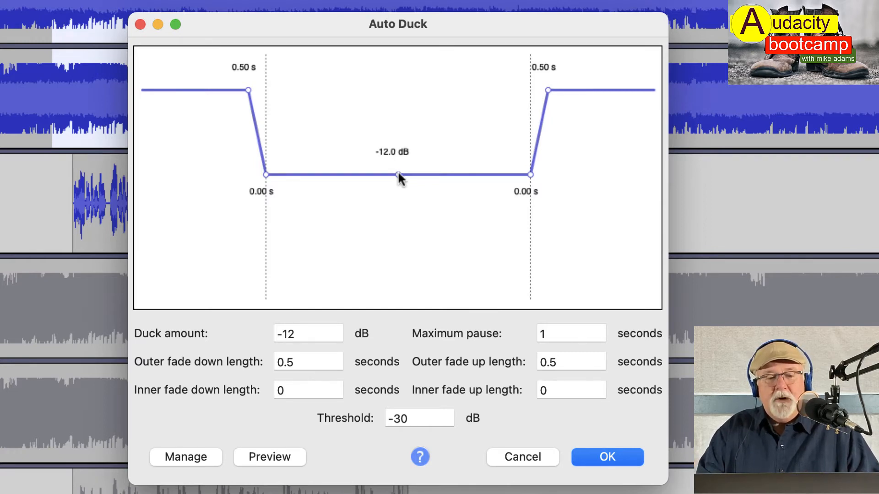
pyautogui.moveTo(398, 174); pyautogui.dragTo(396, 217)
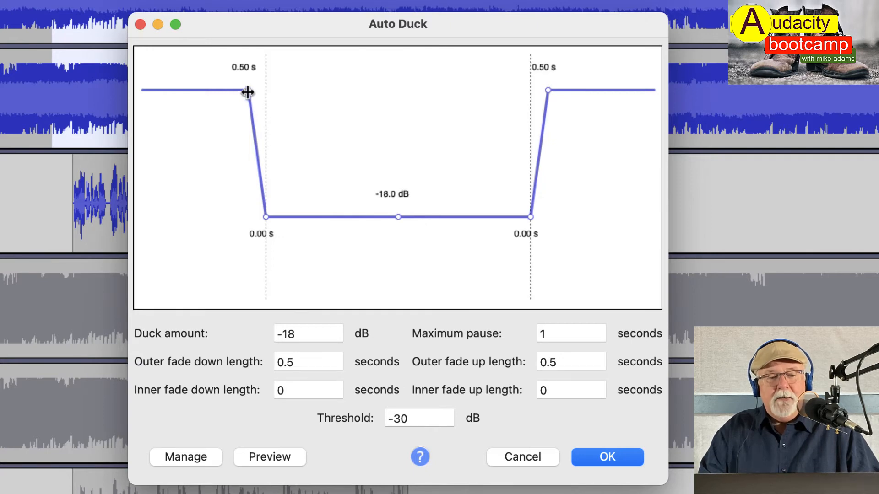
pyautogui.moveTo(247, 93); pyautogui.dragTo(230, 93)
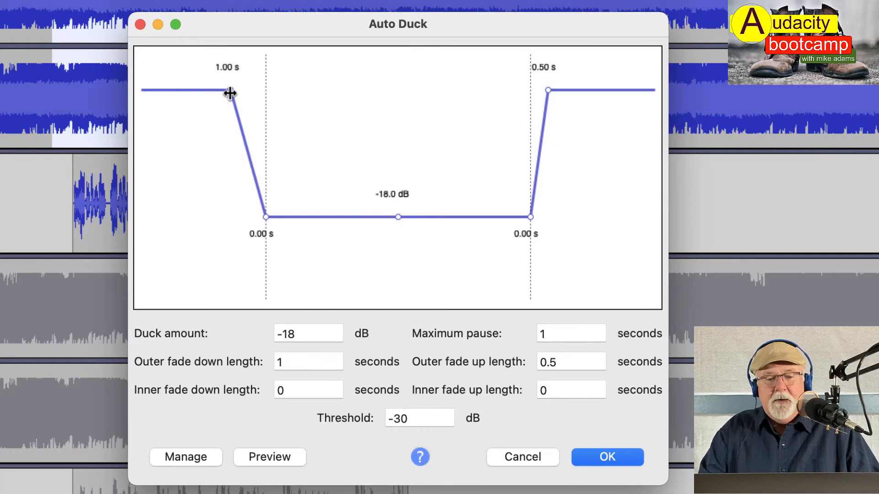
pyautogui.click(566, 362)
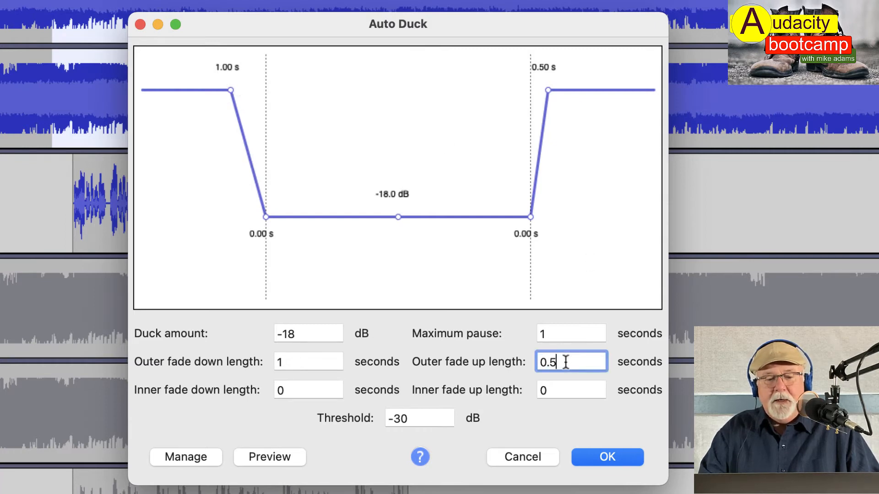
pyautogui.doubleClick(566, 362)
pyautogui.write('1')
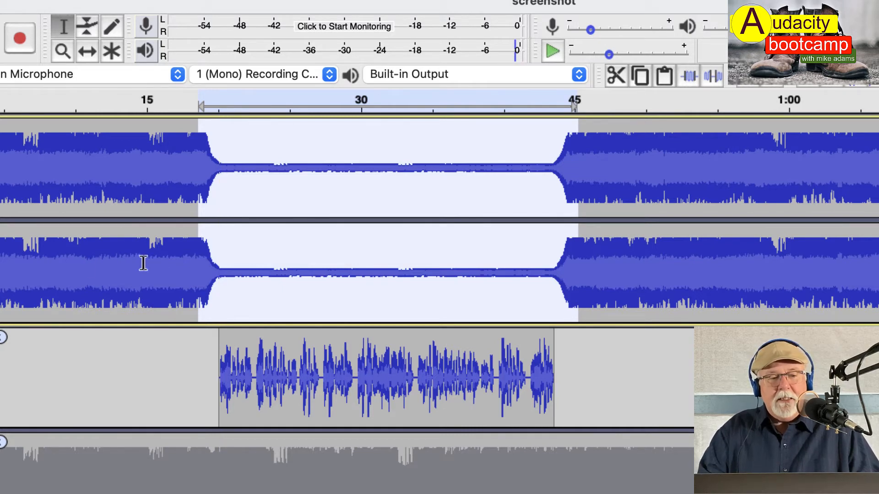
# Step: Listen to both ducking transitions, playing from about 17 seconds and again from about 40 seconds
pyautogui.click(181, 248)
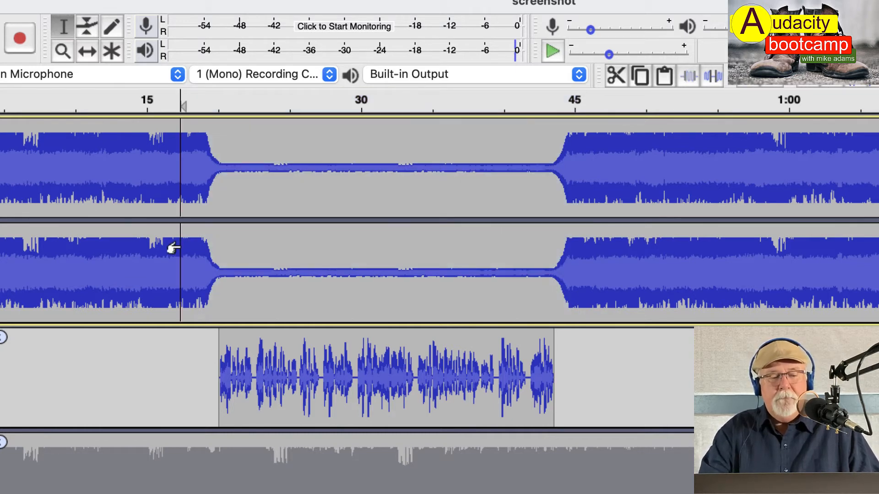
pyautogui.press('space')
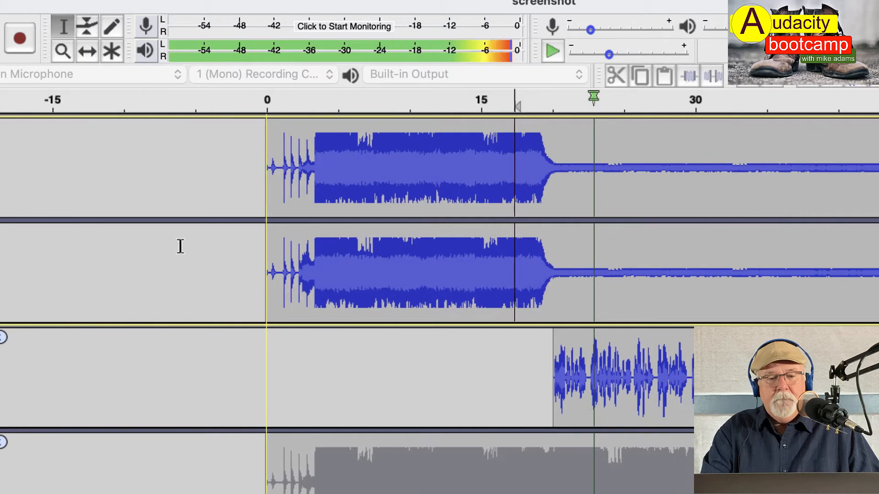
pyautogui.press('space')
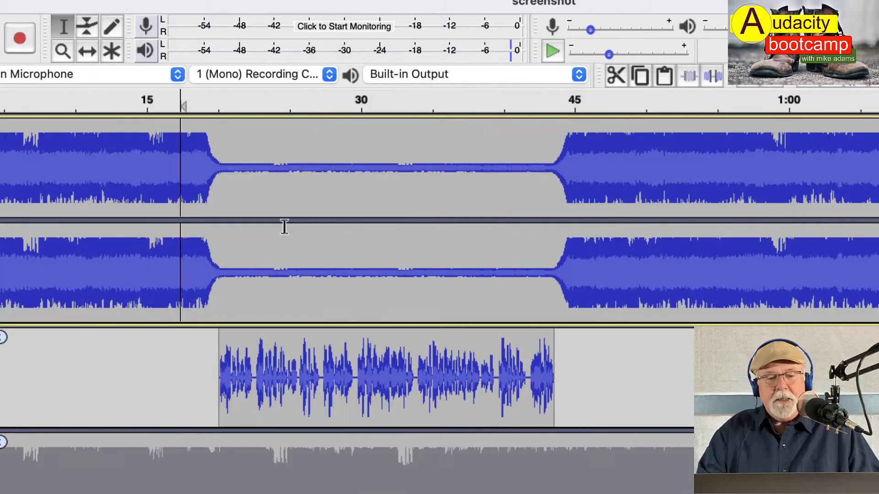
pyautogui.click(499, 350)
pyautogui.press('space')
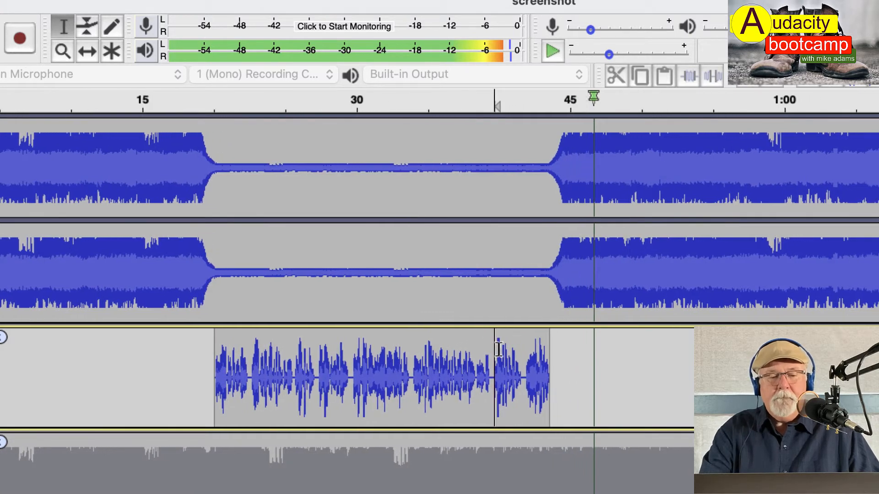
pyautogui.press('space')
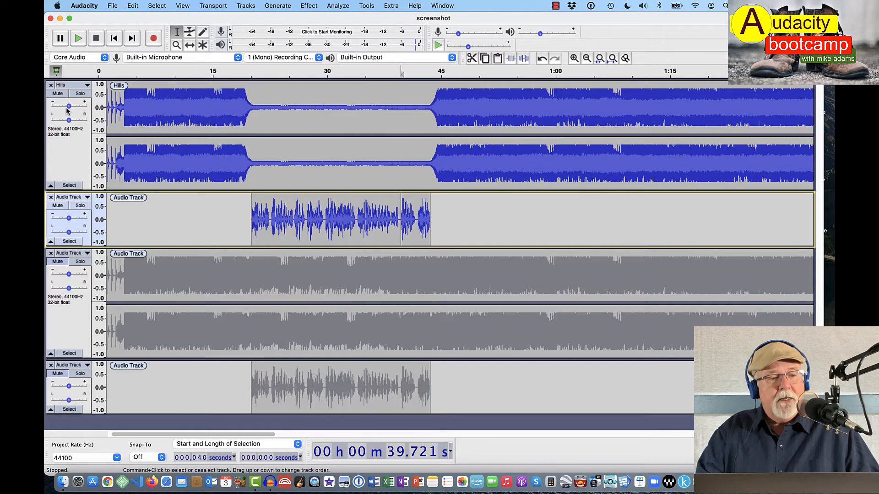
# Step: Mute the Hills track and the voice track below it, unmute the lower music and voice tracks, and activate the Envelope tool
pyautogui.click(58, 93)
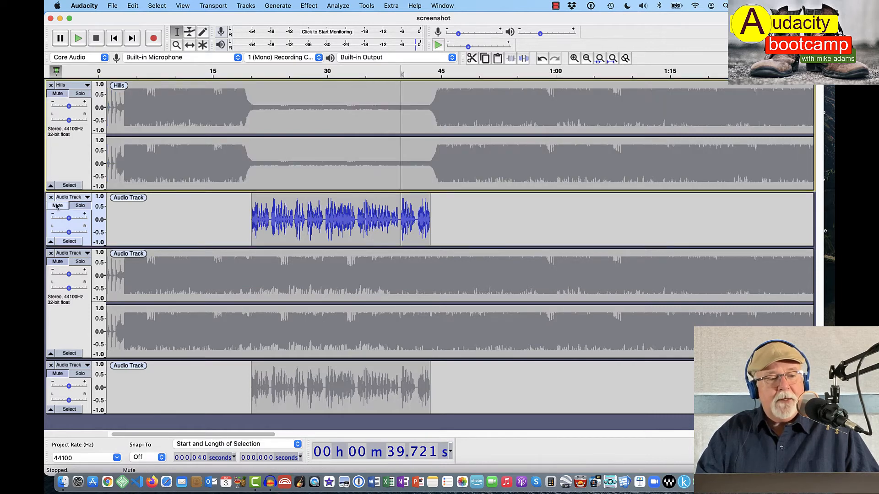
pyautogui.click(57, 206)
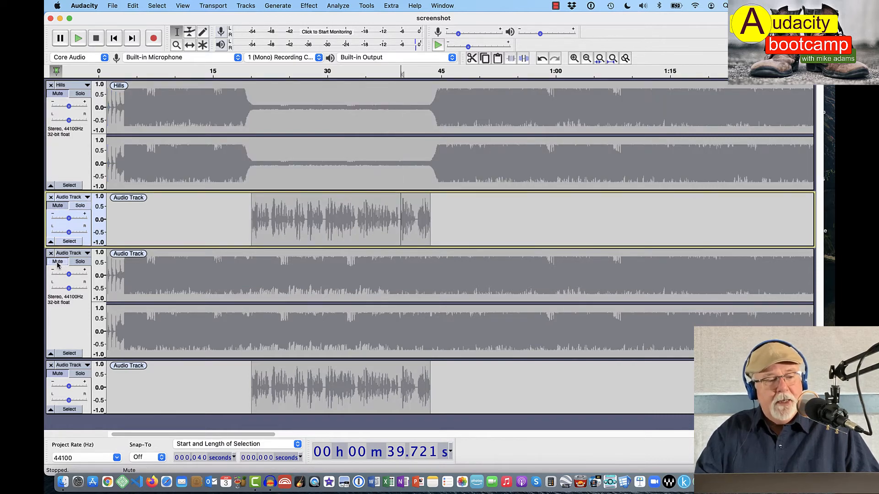
pyautogui.click(57, 262)
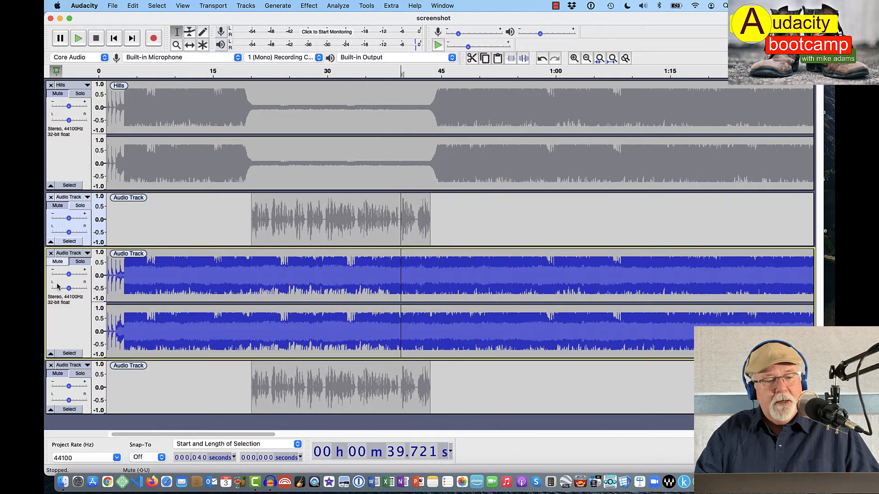
pyautogui.click(59, 374)
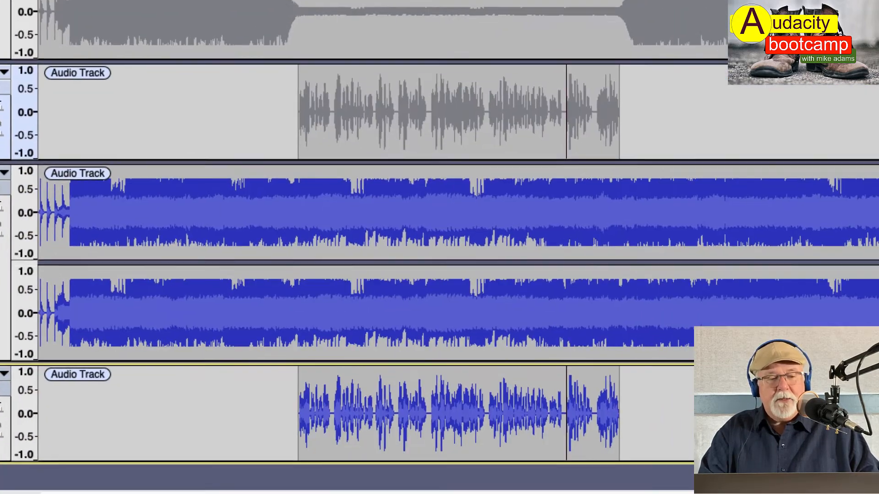
pyautogui.press('F2')
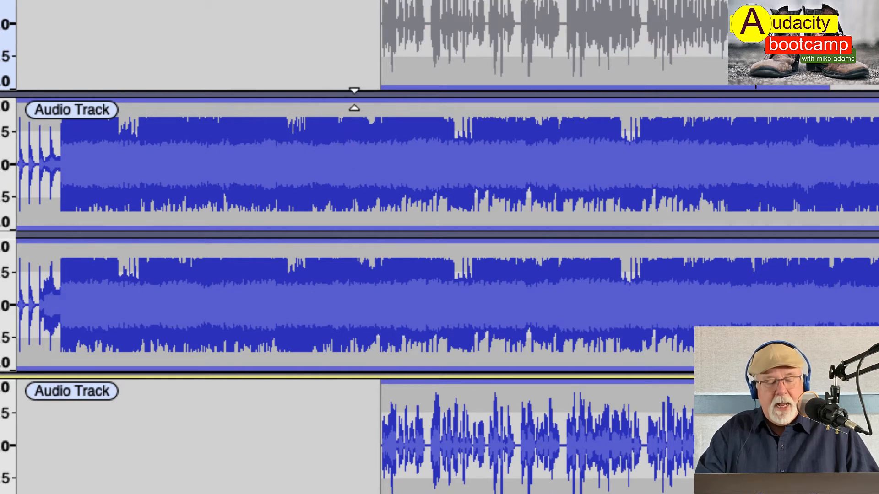
# Step: Try lowering and raising the lower music track's volume with a single envelope point placed just before the voice starts
pyautogui.click(355, 99)
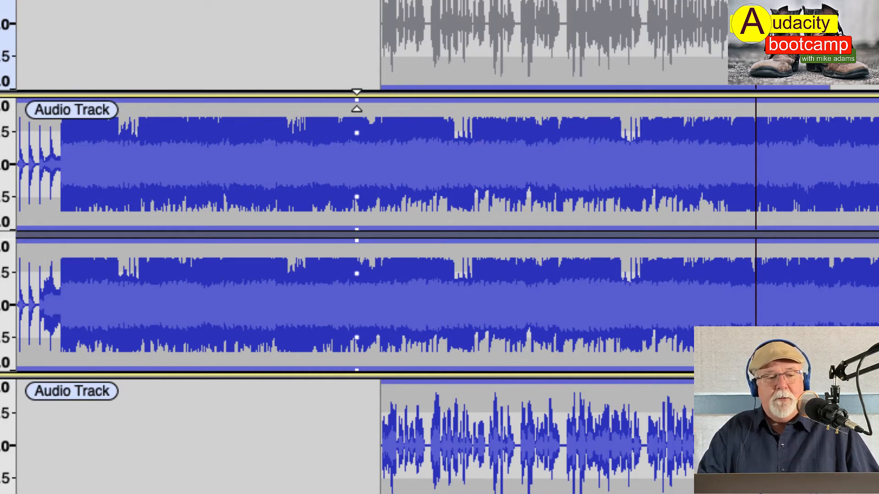
pyautogui.moveTo(356, 100); pyautogui.dragTo(354, 149)
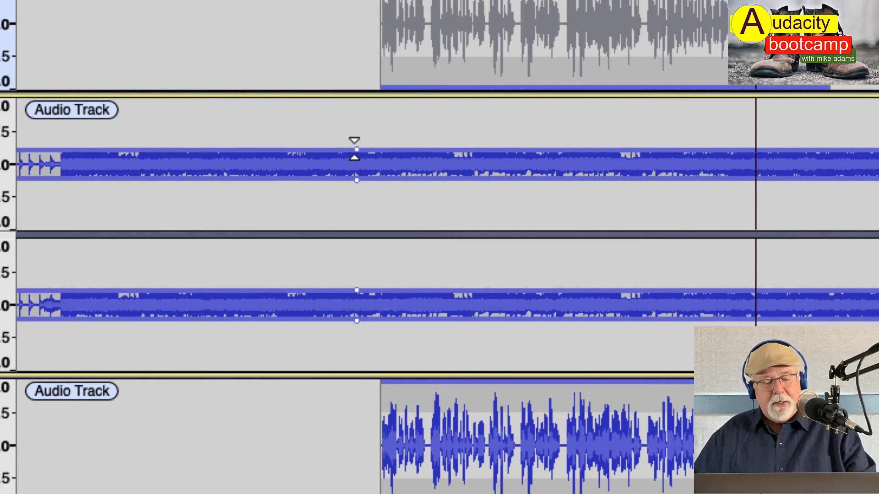
pyautogui.hotkey('ctrl', 'z')
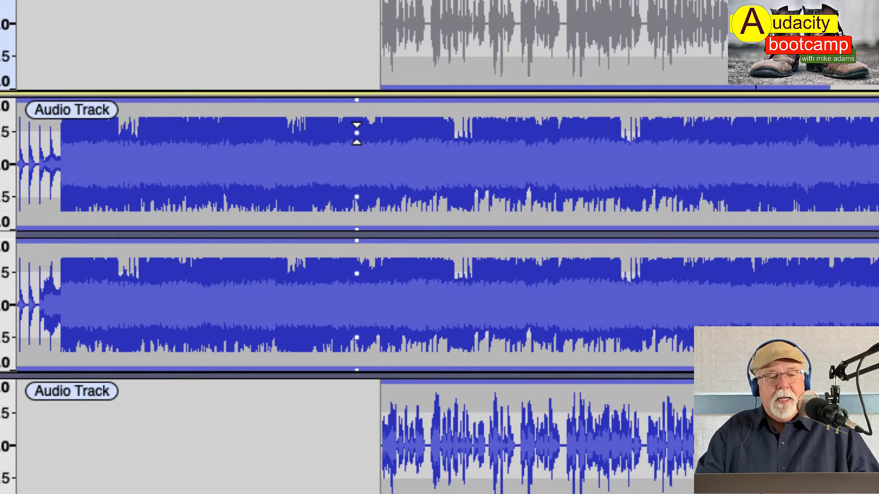
pyautogui.moveTo(356, 132); pyautogui.dragTo(357, 112)
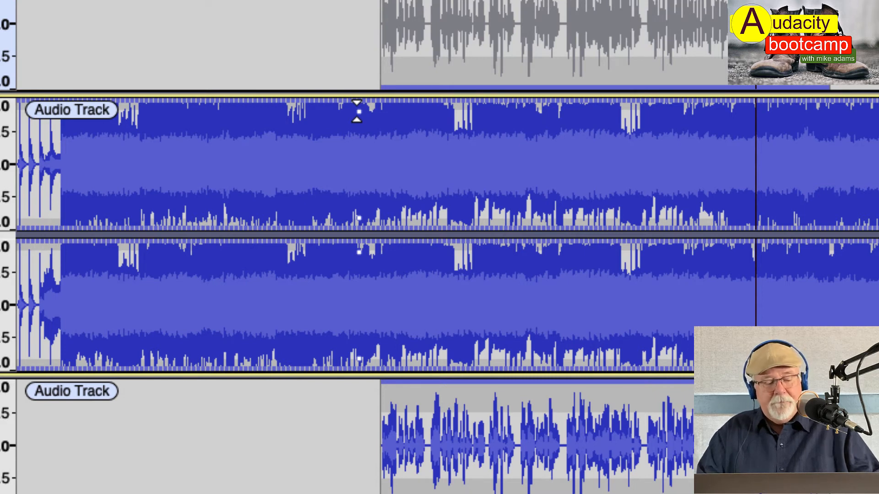
pyautogui.moveTo(357, 112); pyautogui.dragTo(357, 133)
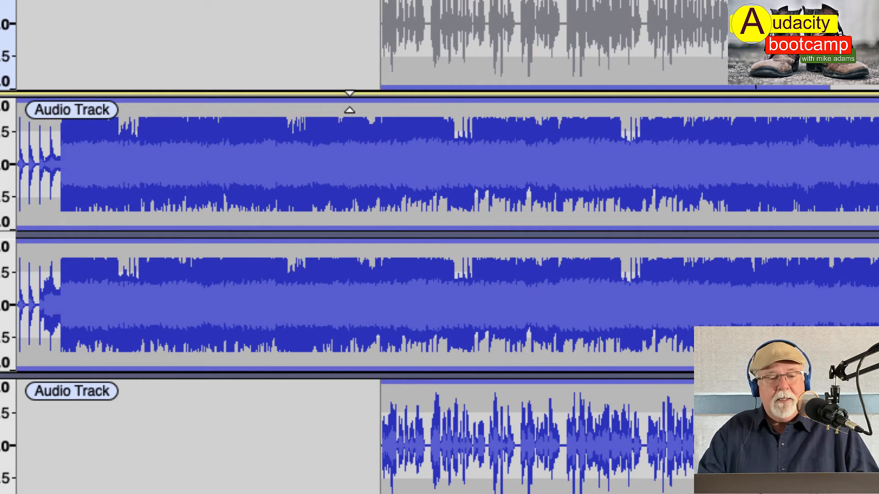
# Step: Add two envelope points before the voice starts and two after it ends on the lower music track, raising the outer points to full volume
pyautogui.click(349, 102)
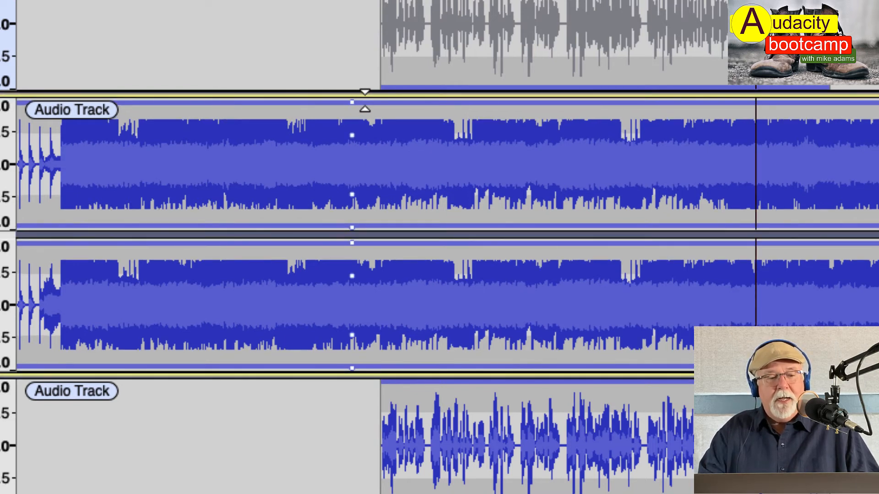
pyautogui.click(367, 102)
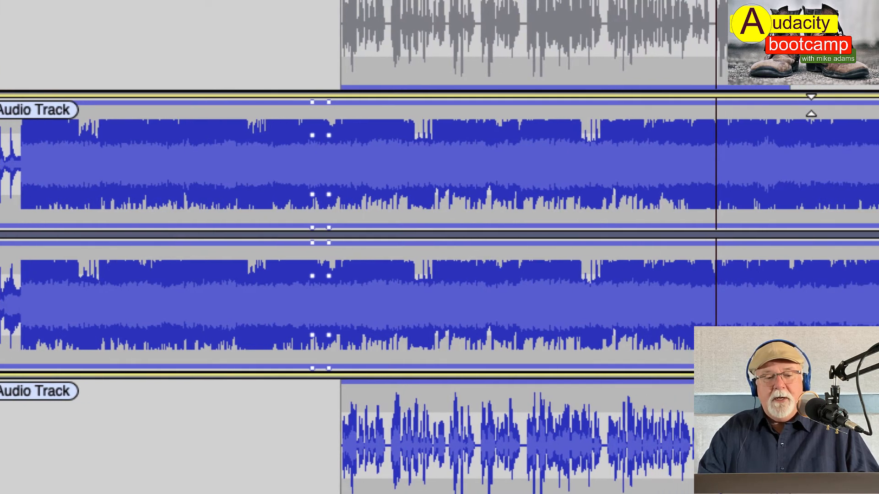
pyautogui.click(811, 103)
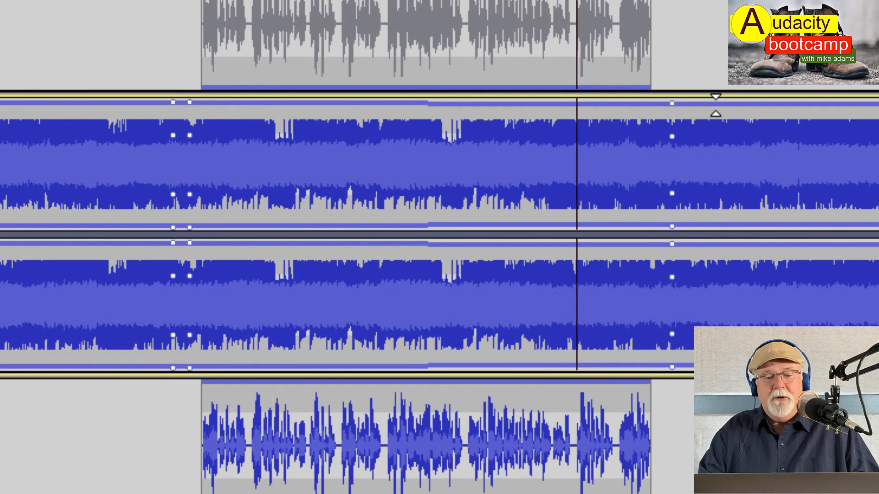
pyautogui.click(717, 104)
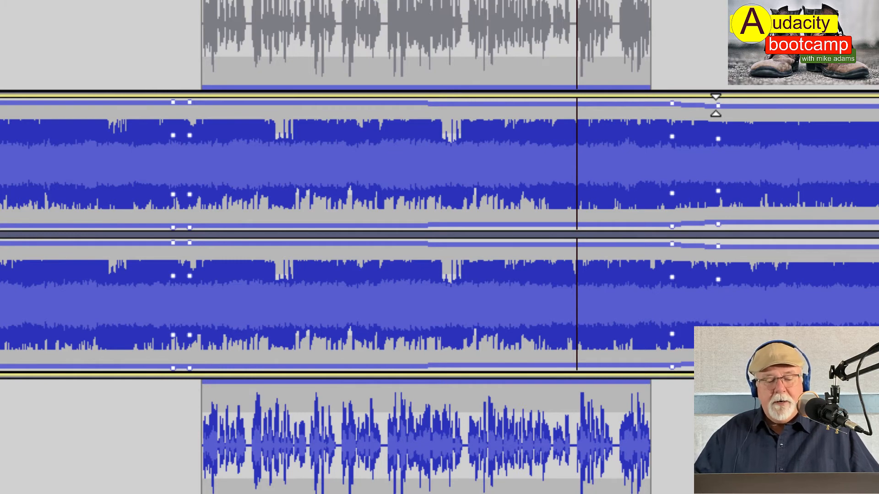
pyautogui.moveTo(715, 104); pyautogui.dragTo(716, 93)
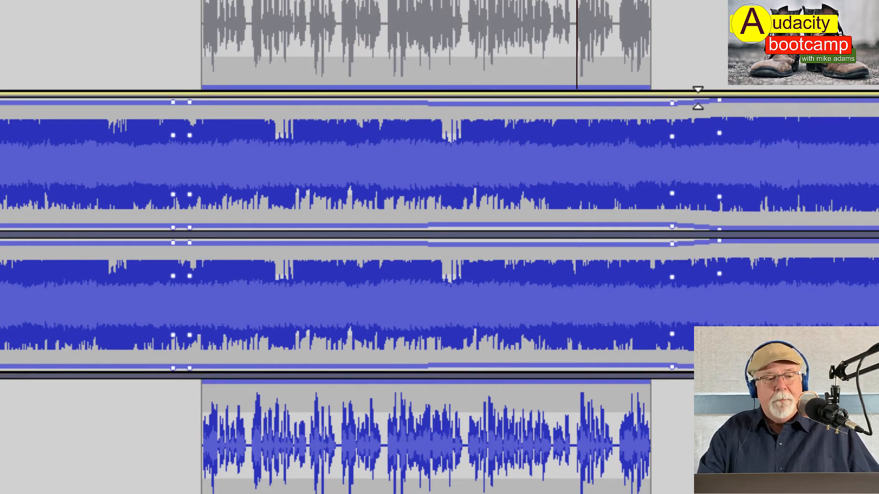
pyautogui.moveTo(171, 102); pyautogui.dragTo(169, 88)
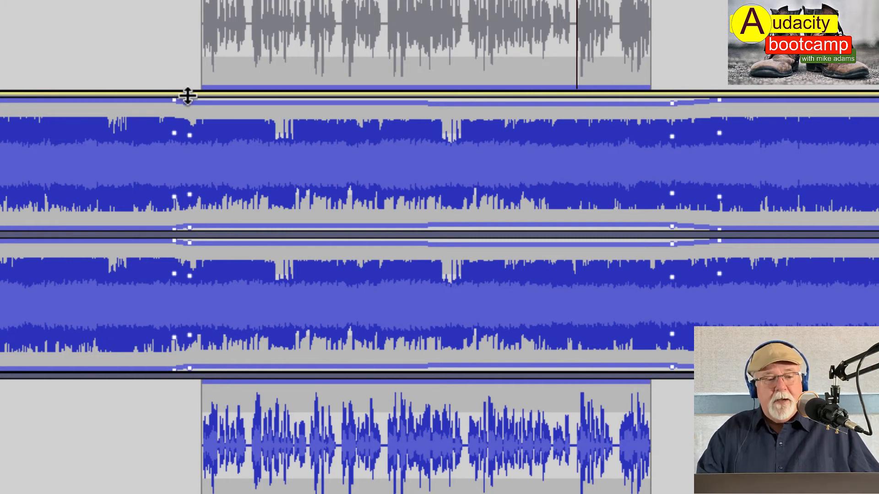
# Step: Lower the two inner envelope points to the same reduced level so the music ducks evenly beneath the whole voice clip
pyautogui.moveTo(189, 101); pyautogui.dragTo(193, 144)
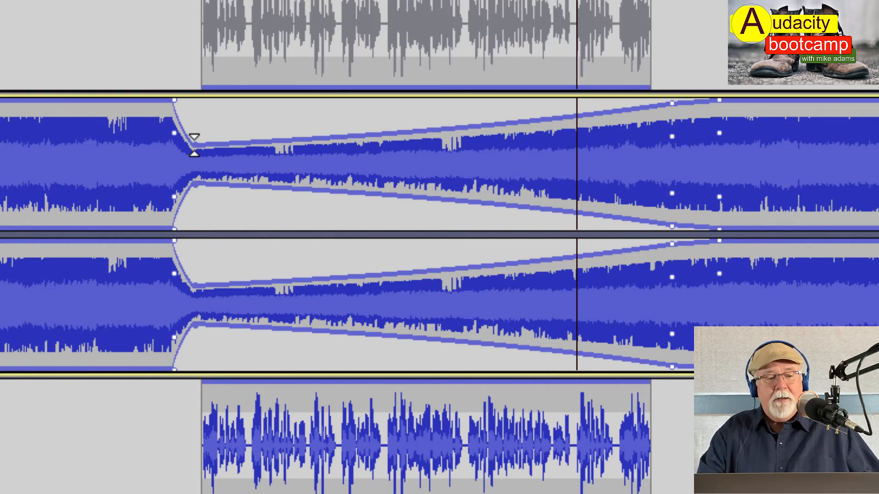
pyautogui.moveTo(194, 145); pyautogui.dragTo(194, 149)
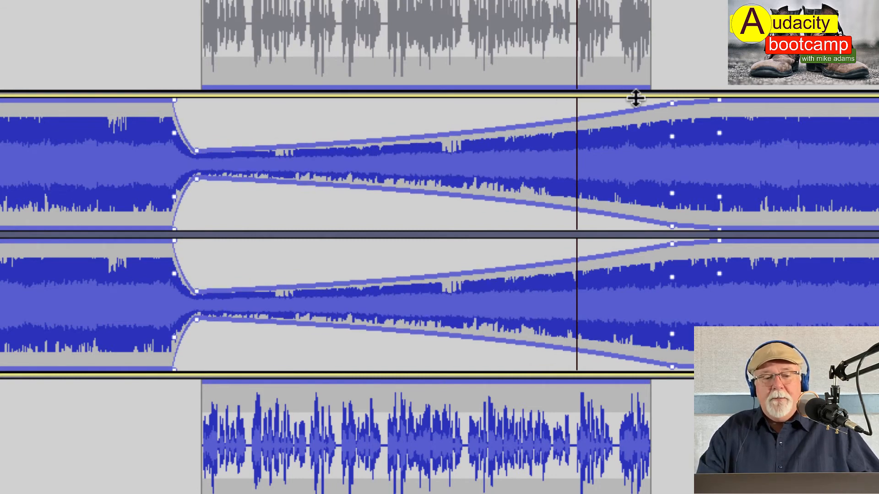
pyautogui.moveTo(672, 104); pyautogui.dragTo(670, 151)
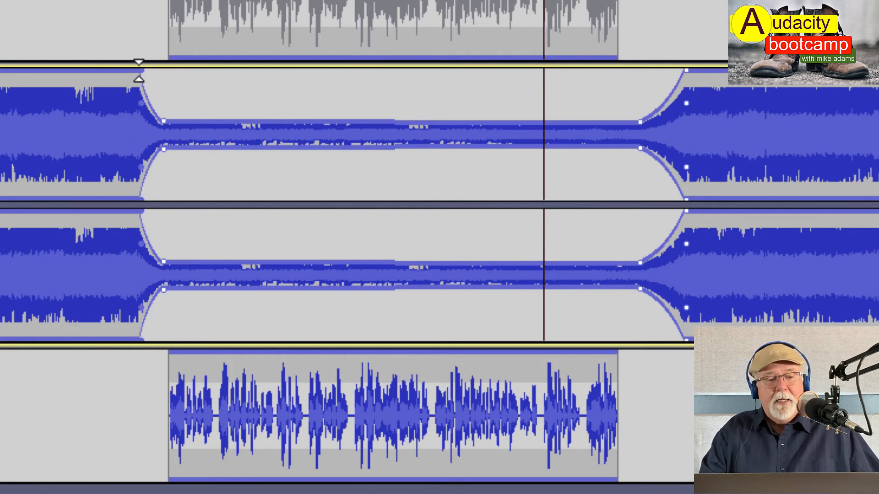
# Step: Shift all four envelope points earlier so the fade-down finishes before the voice starts and the fade-up begins where it ends
pyautogui.moveTo(137, 69); pyautogui.dragTo(120, 66)
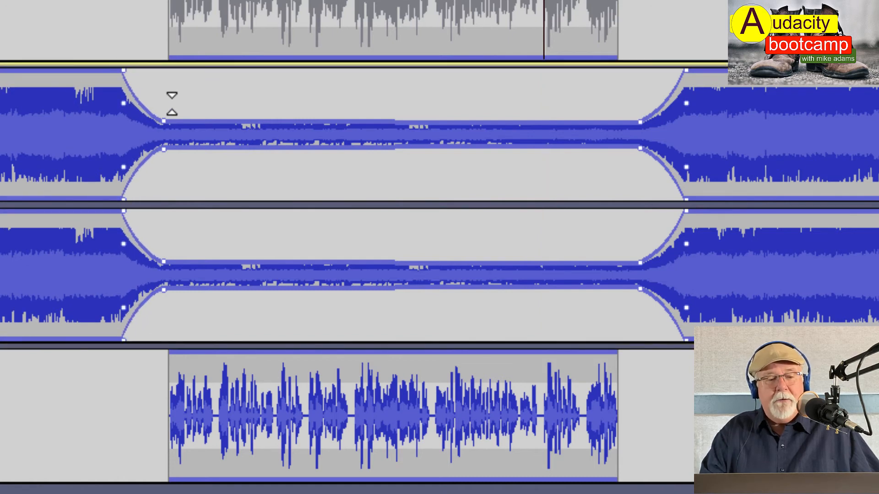
pyautogui.moveTo(163, 122); pyautogui.dragTo(150, 122)
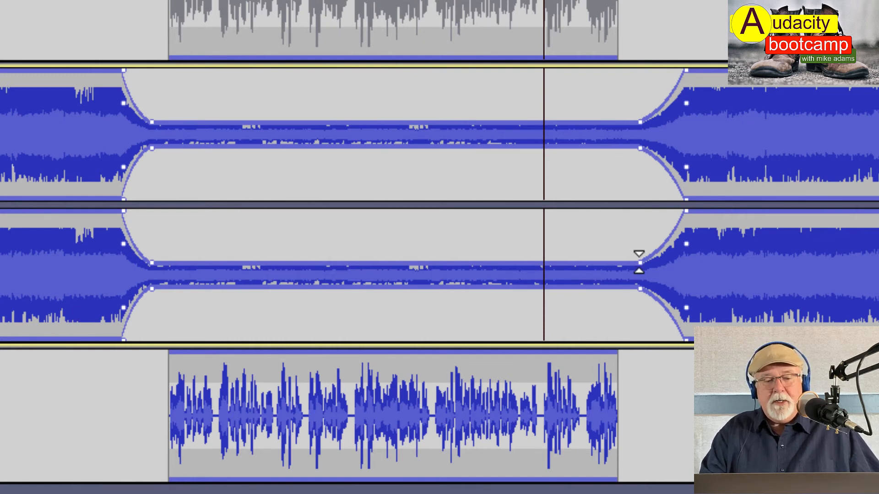
pyautogui.moveTo(638, 263); pyautogui.dragTo(617, 262)
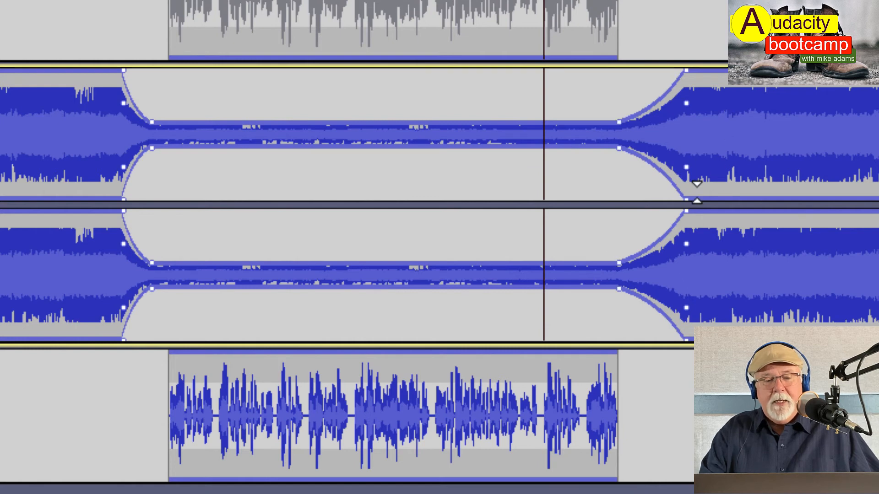
pyautogui.moveTo(685, 211); pyautogui.dragTo(648, 210)
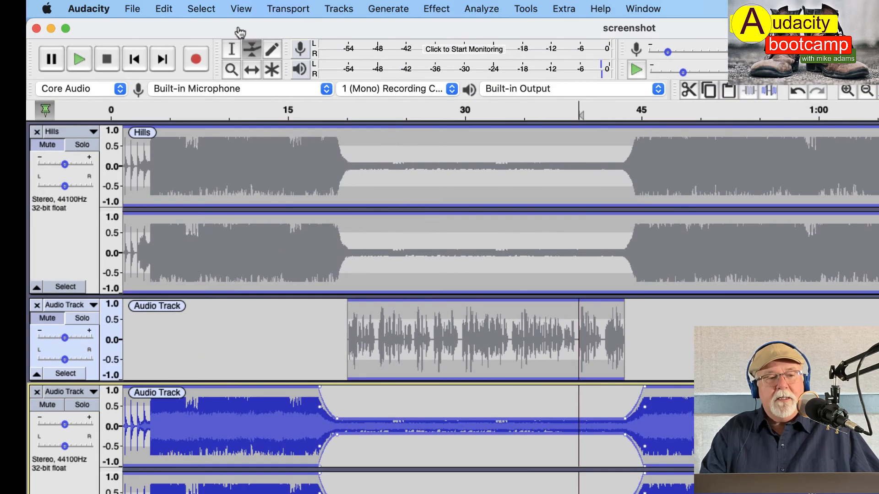
# Step: Listen to the manual ducking from just before the fade-down using the Selection tool, and reactivate the Envelope tool
pyautogui.click(229, 43)
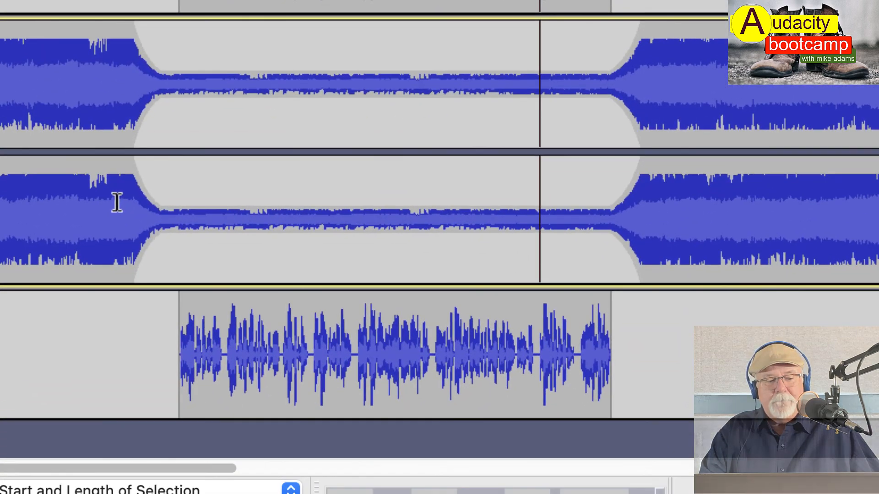
pyautogui.click(107, 200)
pyautogui.press('space')
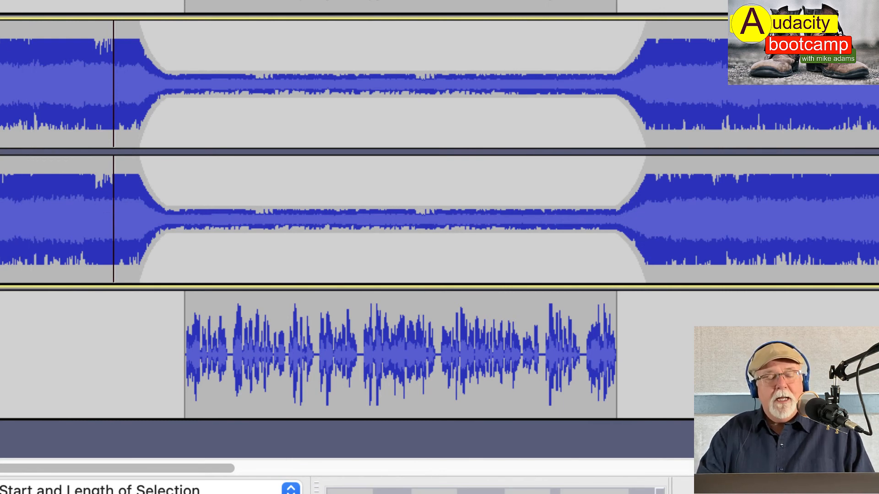
pyautogui.press('F2')
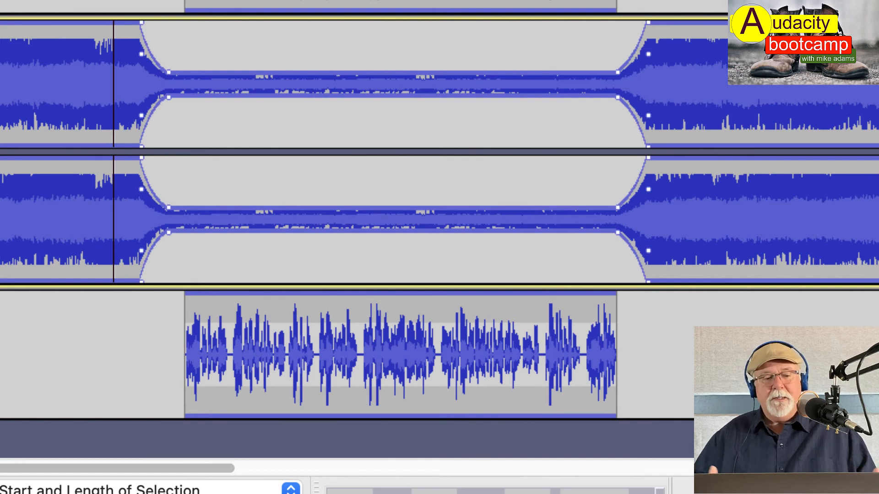